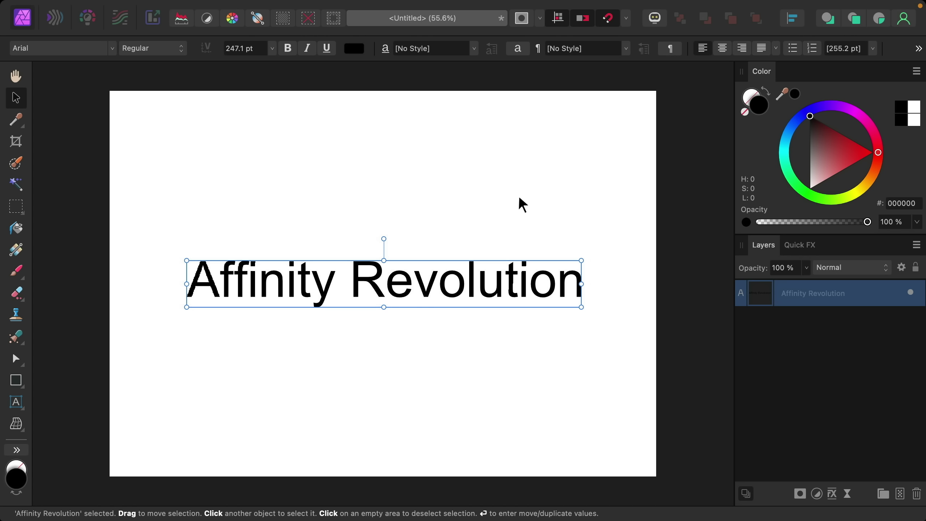
Filter the font list to variable fonts and set the text in Shantell Sans Light
left_click(112, 49)
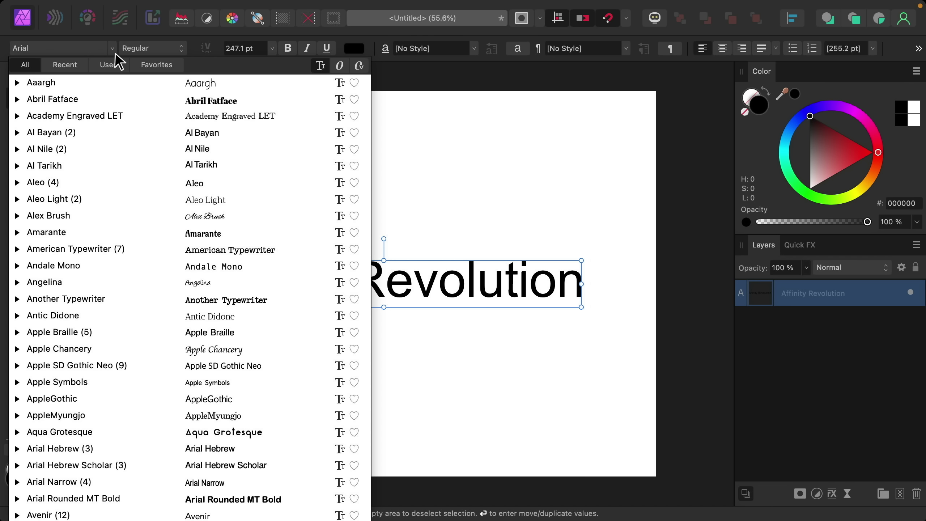
left_click(359, 67)
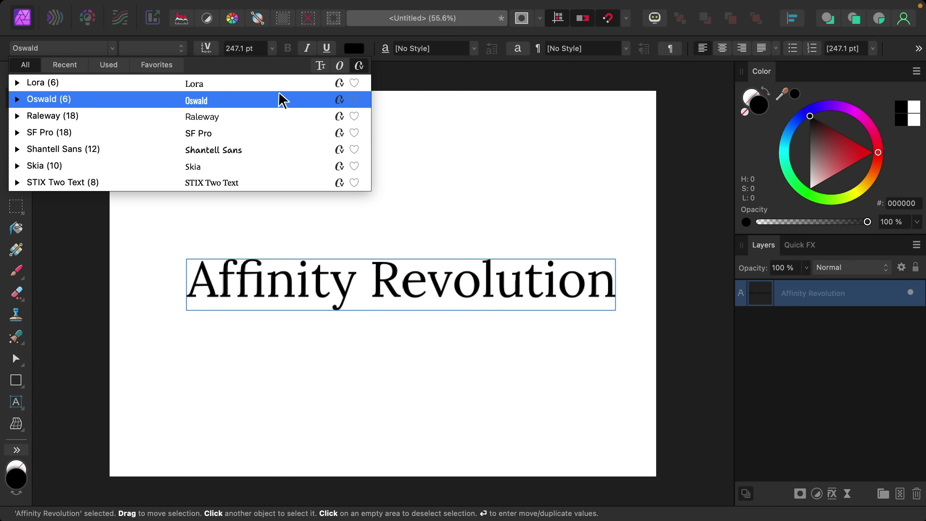
left_click(276, 147)
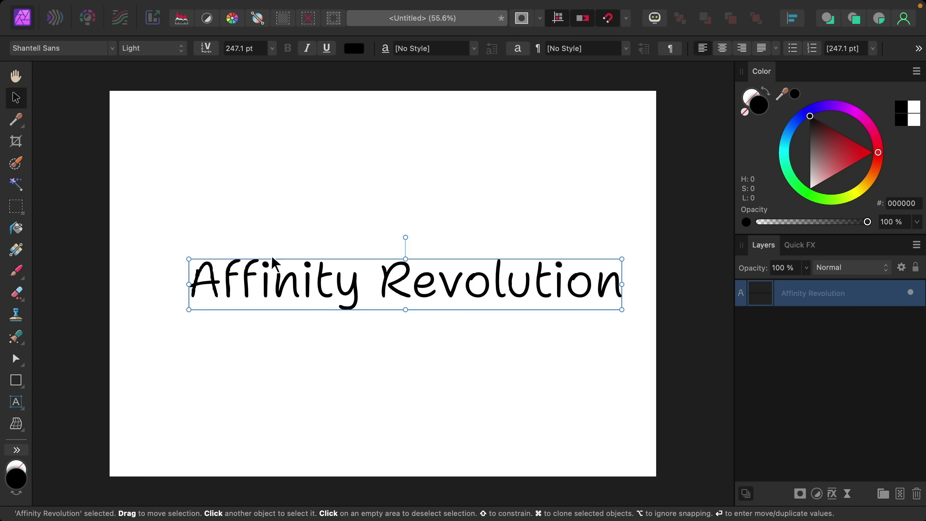
Adjust the Shantell Sans variable axes to Weight 550, Informality 65 and Bounce -30
left_click(207, 49)
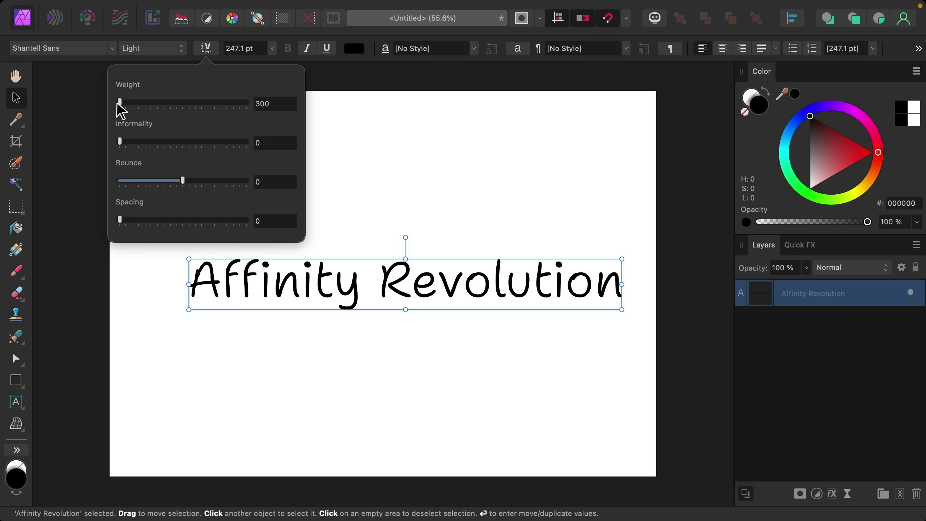
left_click_drag(120, 103, 183, 109)
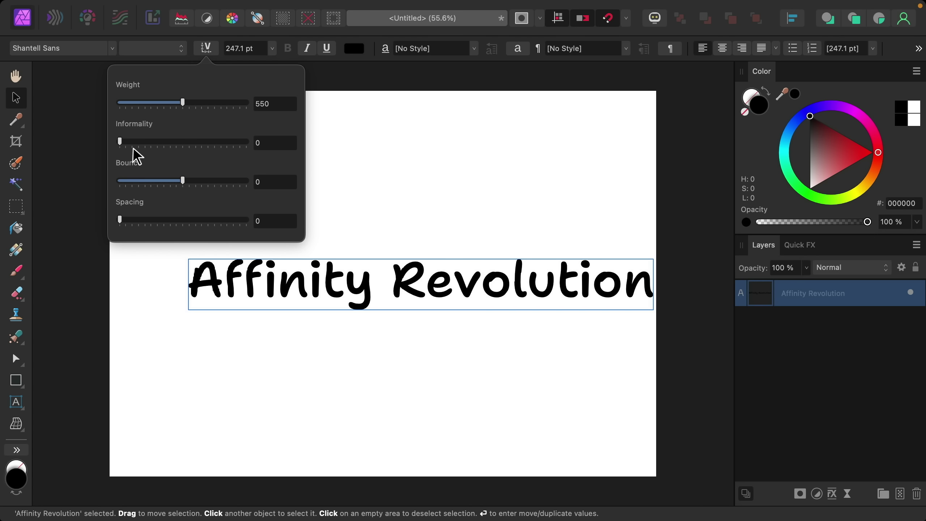
left_click_drag(120, 141, 161, 189)
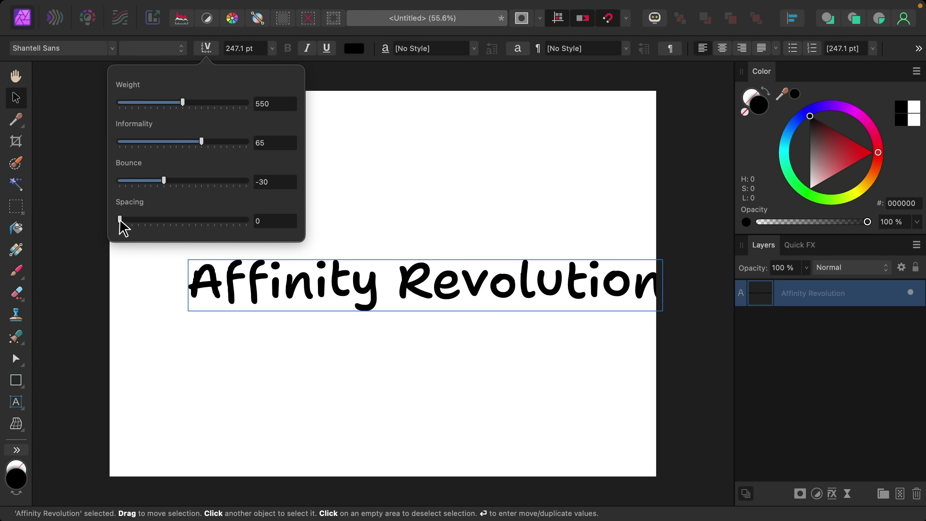
left_click_drag(120, 220, 116, 226)
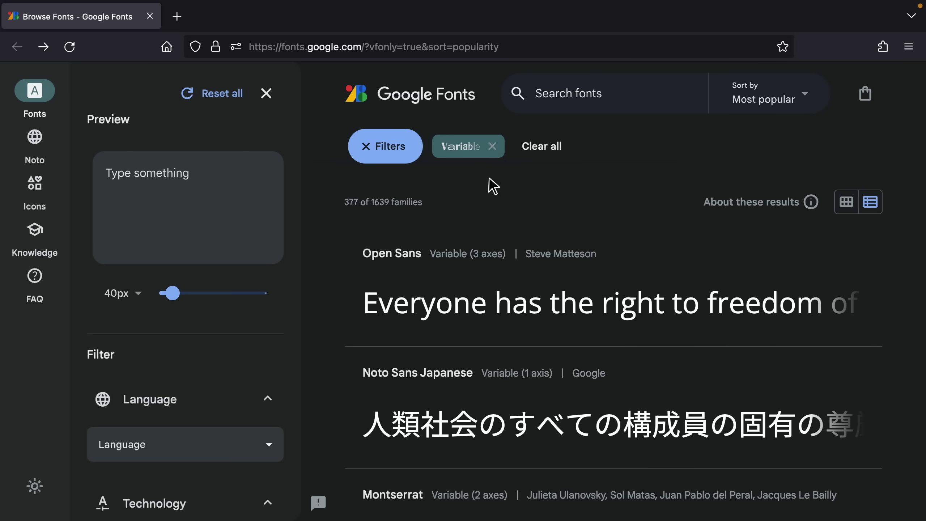
Enter 'Affinity Revolution' as the preview text for the variable font families
left_click(181, 200)
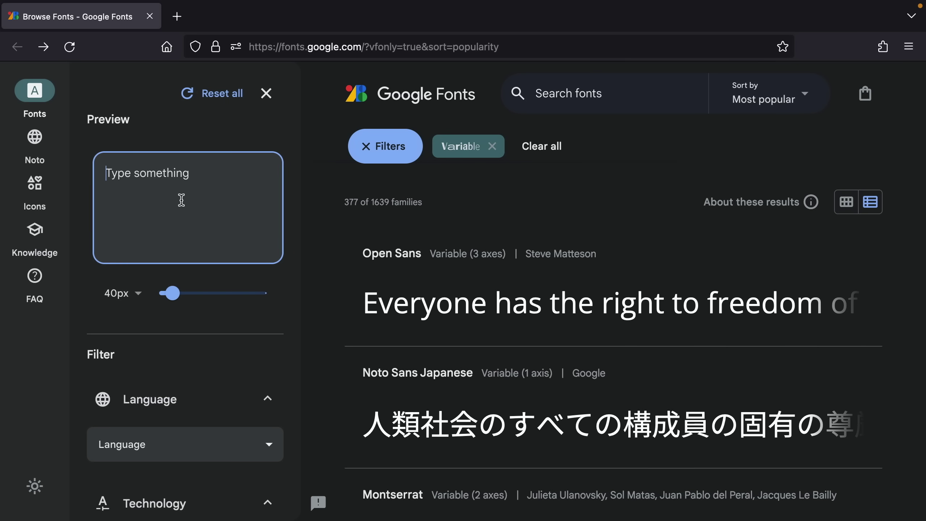
type("Affinity Revolution")
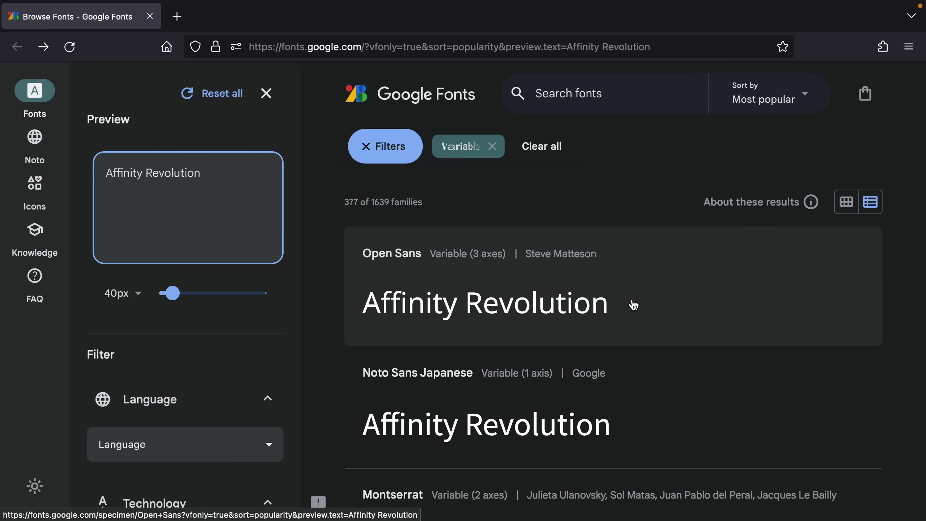
Open the Montserrat and Roboto Mono specimen pages in new tabs
scroll(634, 305, "down", 4)
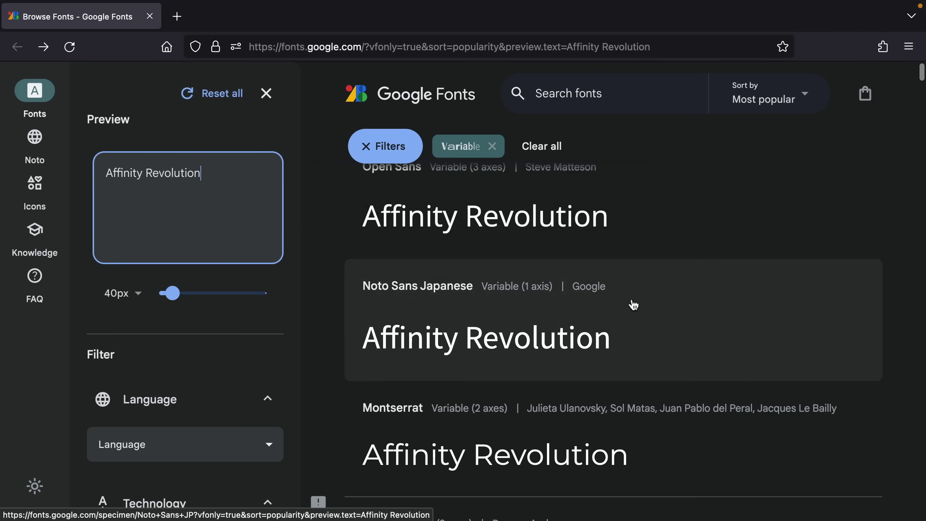
scroll(634, 310, "down", 1)
scroll(587, 380, "down", 1)
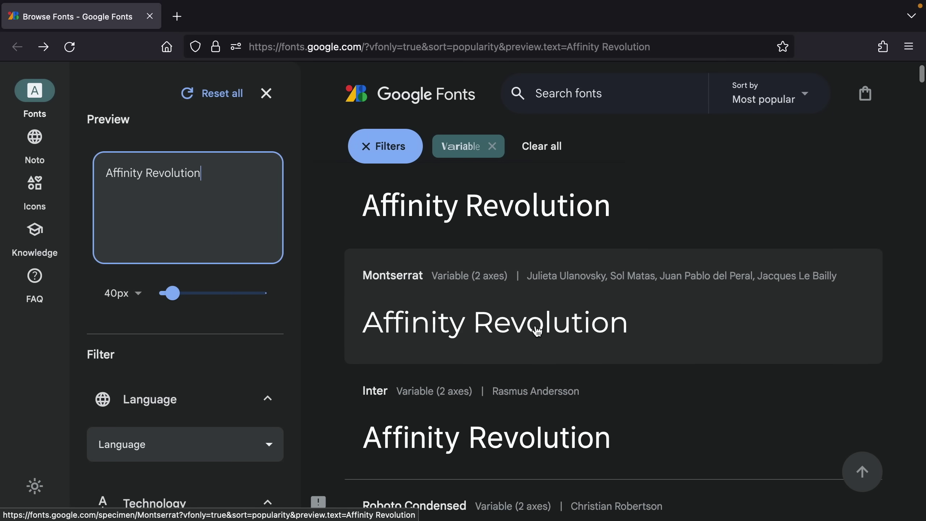
right_click(589, 312)
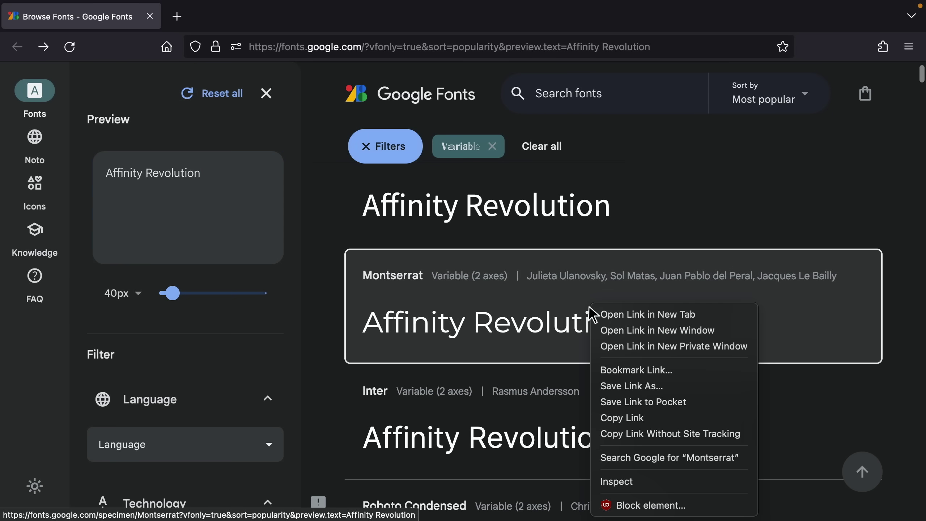
left_click(618, 315)
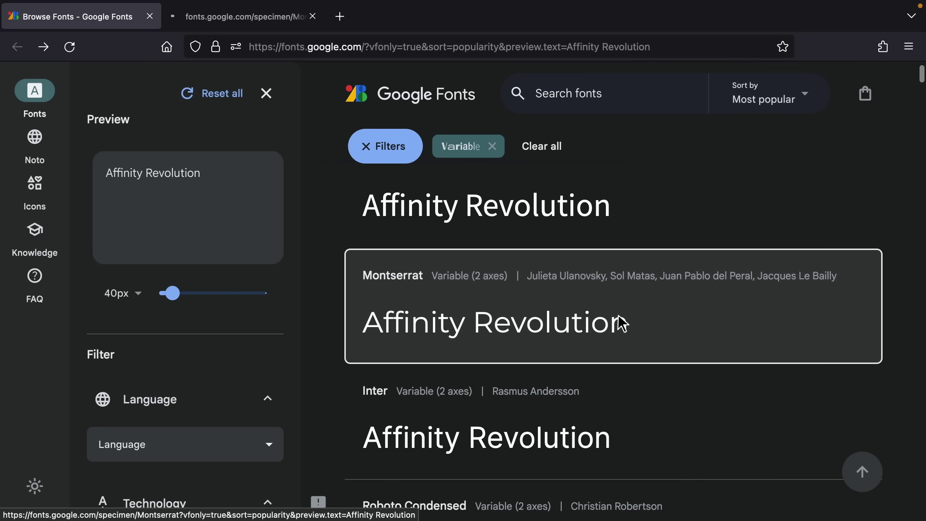
scroll(622, 321, "down", 3)
scroll(618, 317, "down", 5)
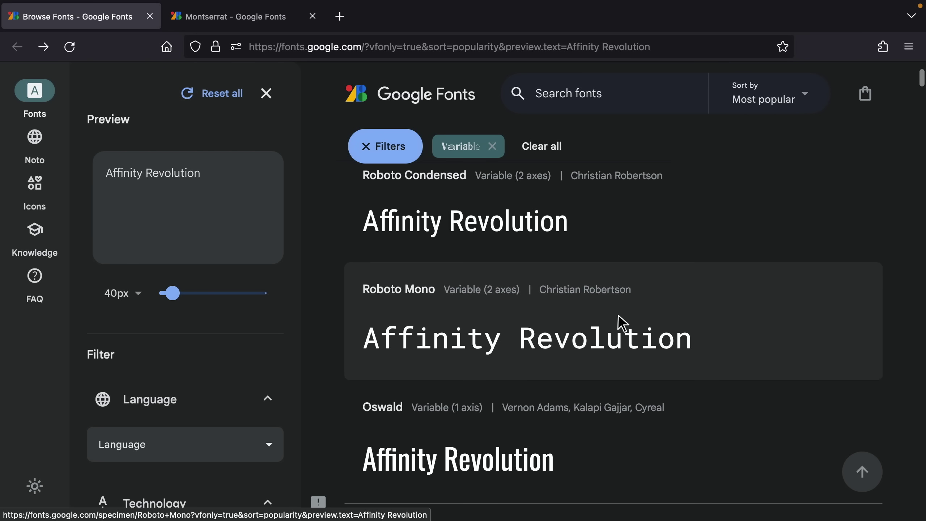
right_click(619, 317)
left_click(634, 315)
Open the Raleway specimen page in a new tab as well
scroll(637, 320, "down", 7)
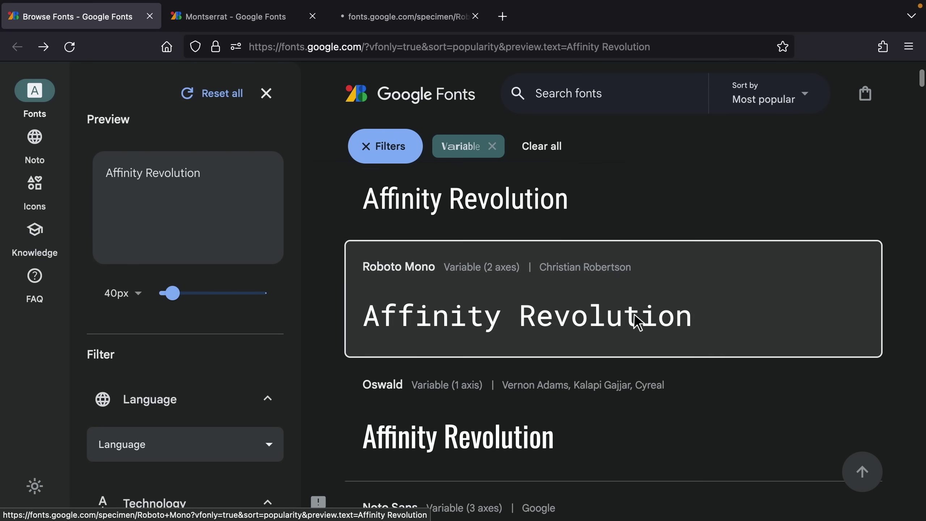
scroll(636, 319, "down", 4)
right_click(634, 306)
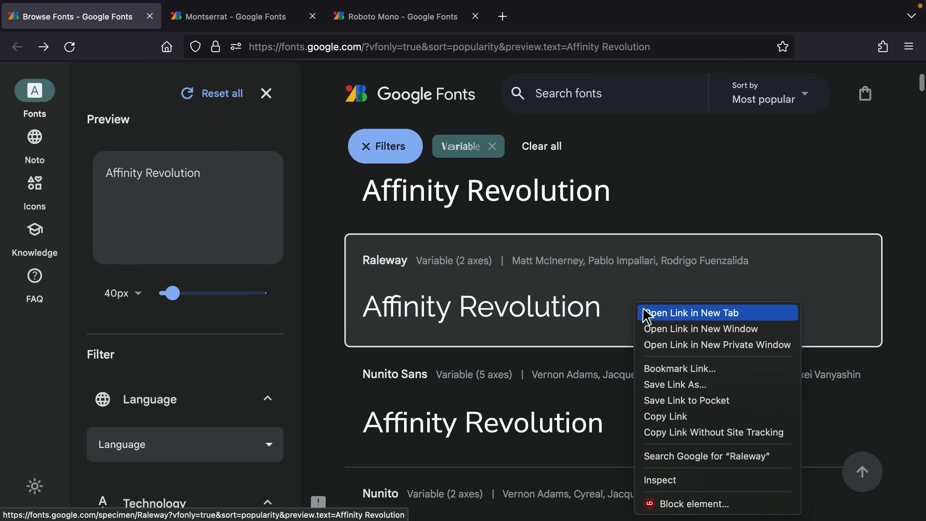
left_click(645, 314)
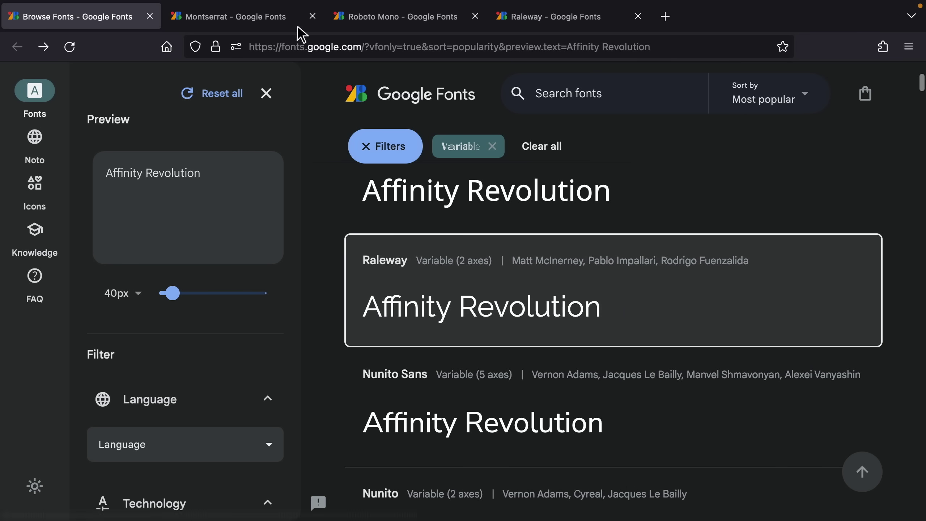
Add Montserrat, Roboto Mono and Raleway to the selection and download all three
left_click(287, 21)
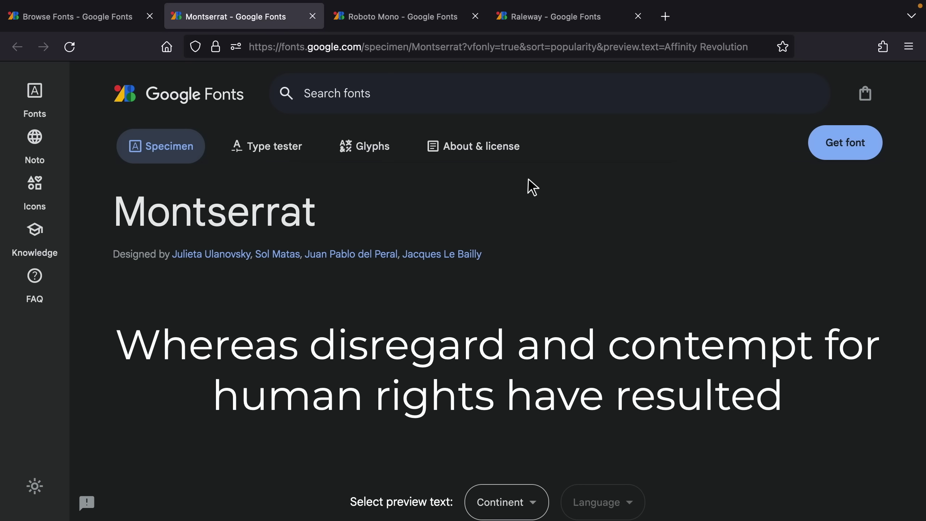
left_click(838, 145)
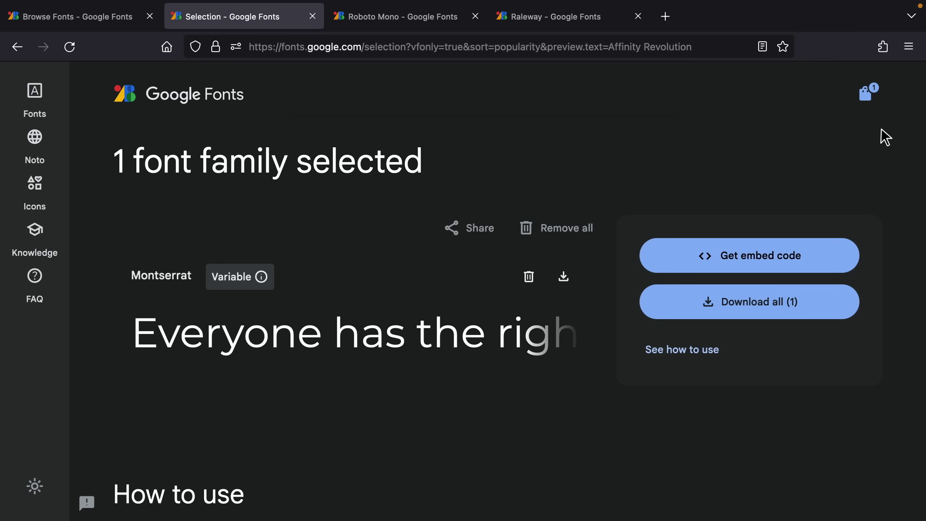
left_click(440, 26)
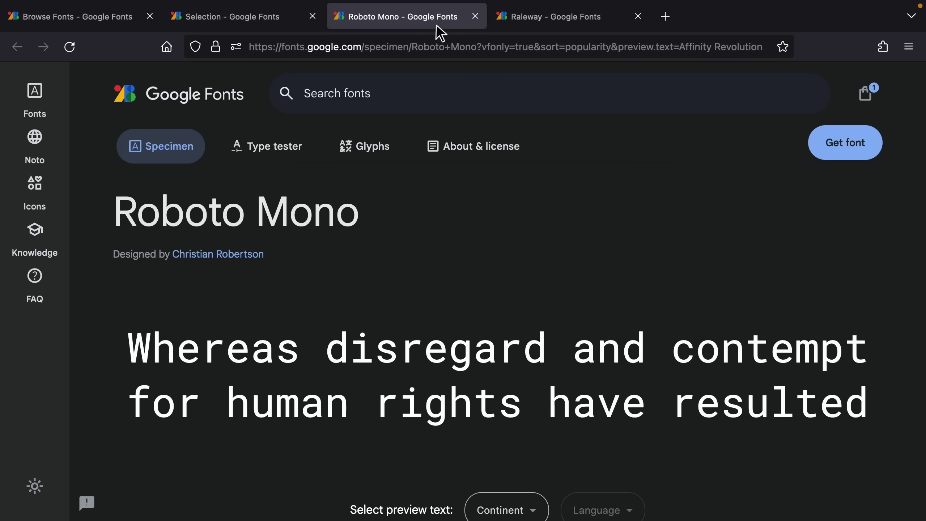
left_click(819, 146)
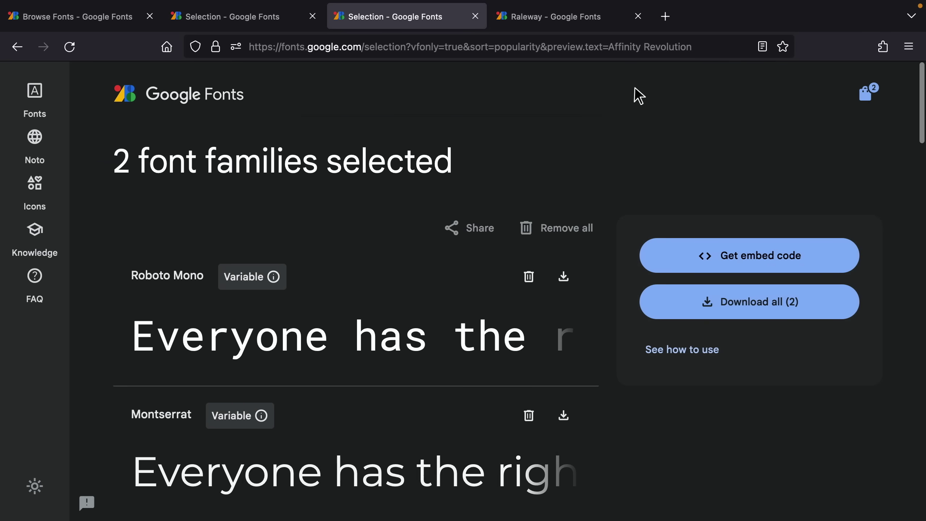
left_click(569, 28)
left_click(831, 143)
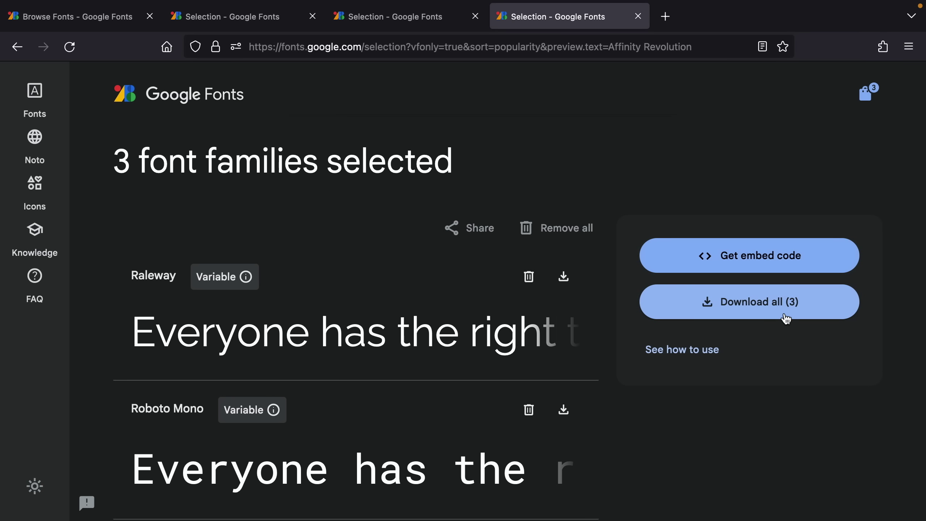
left_click(768, 312)
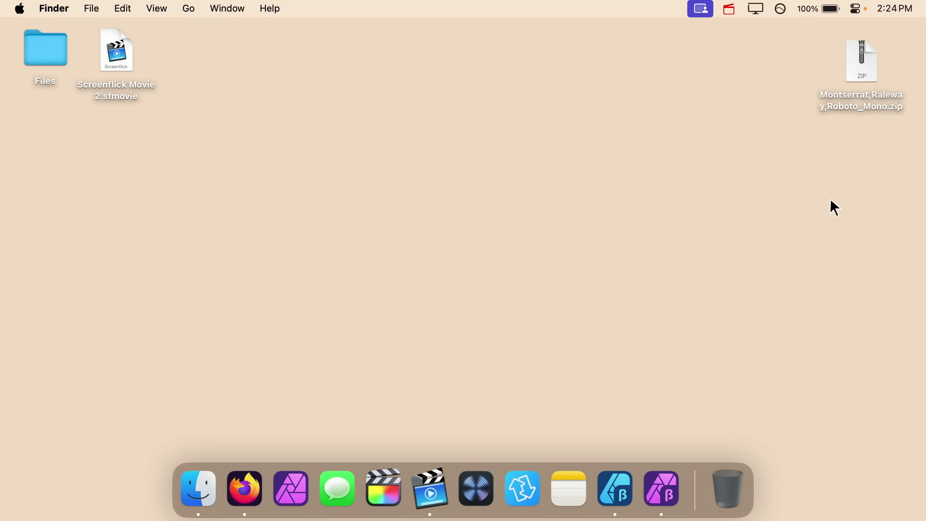
Unzip Montserrat,Raleway,Roboto_Mono.zip and open the Montserrat folder inside it
double_click(860, 66)
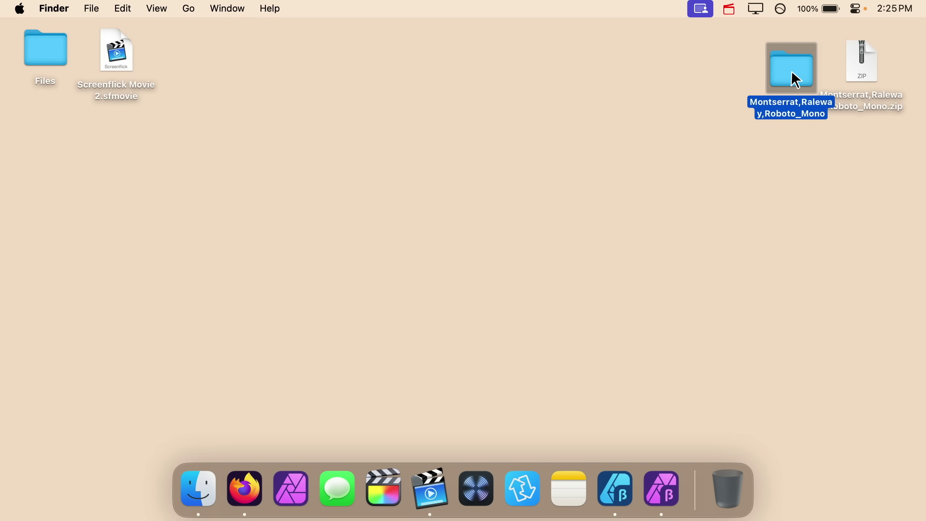
double_click(795, 78)
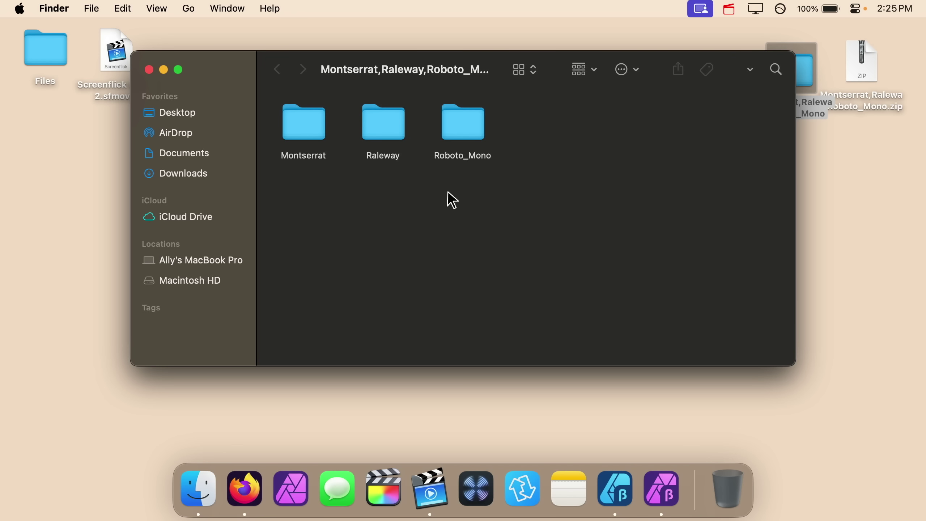
double_click(310, 134)
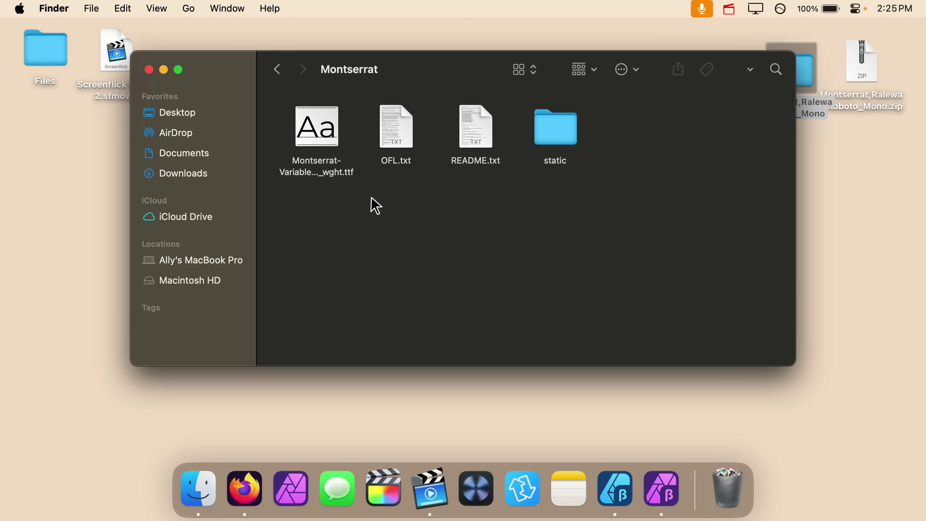
Launch Font Book by searching 'font' in Spotlight
key("super+space")
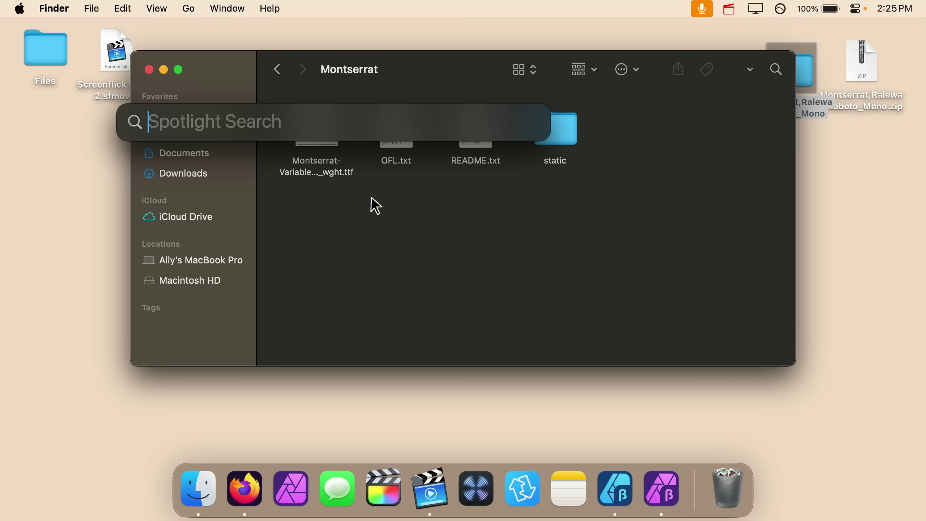
type("font")
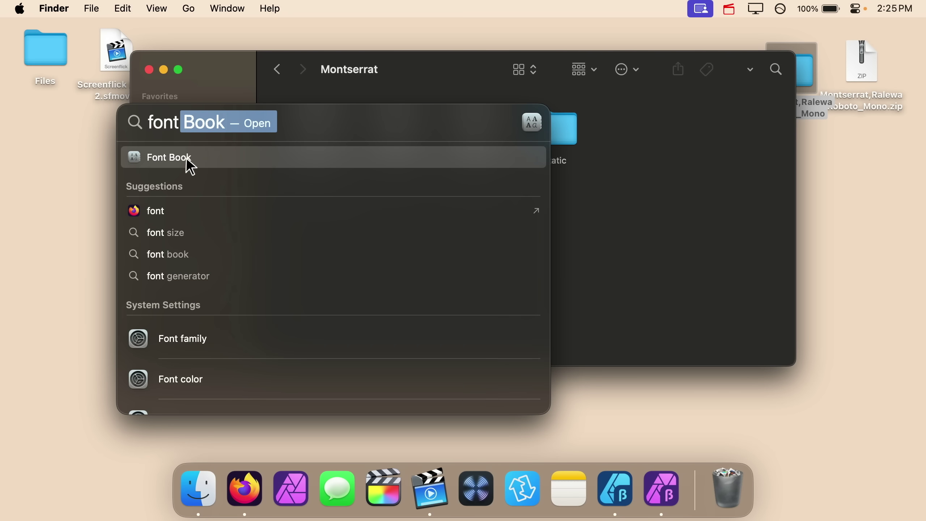
left_click(219, 159)
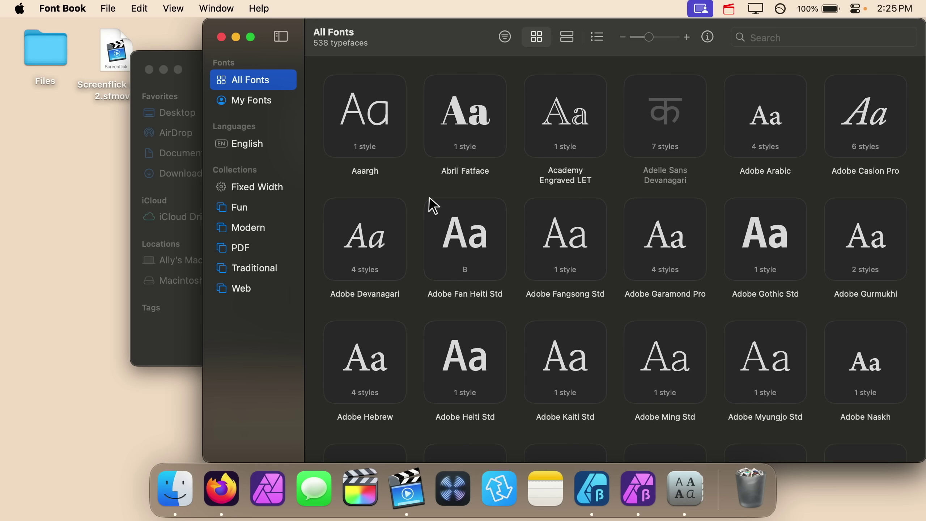
Install Montserrat-Variable…_wght.ttf by dragging it from the Montserrat folder into Font Book
left_click(192, 73)
left_click(320, 137)
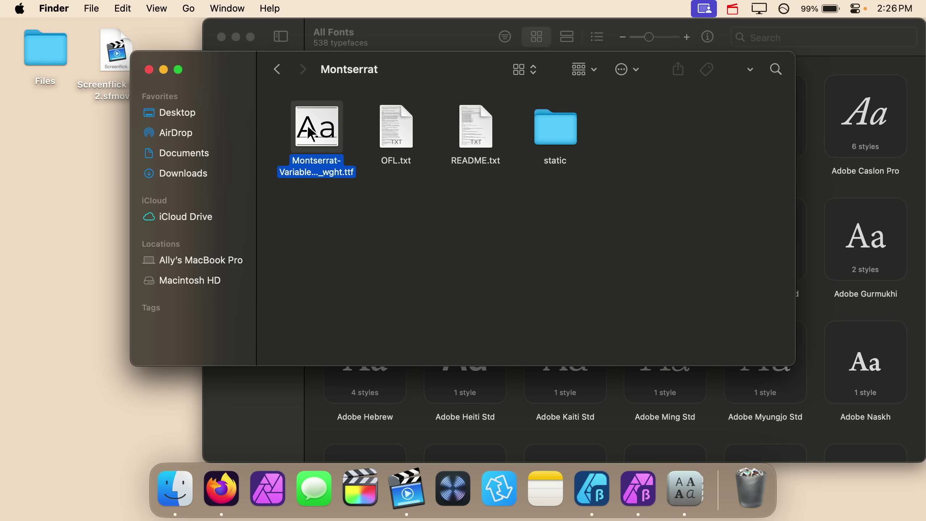
left_click_drag(318, 138, 872, 279)
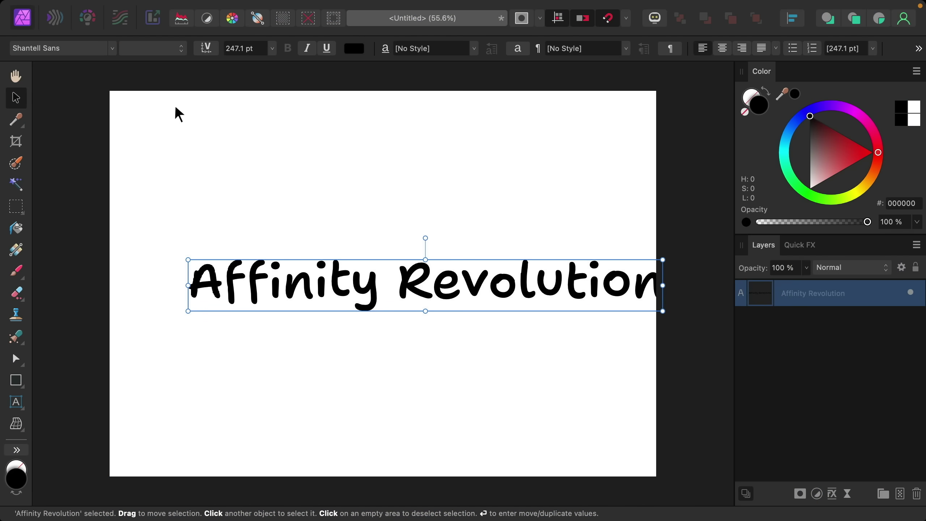
Change the Affinity Revolution text's font family to Montserrat
left_click(112, 49)
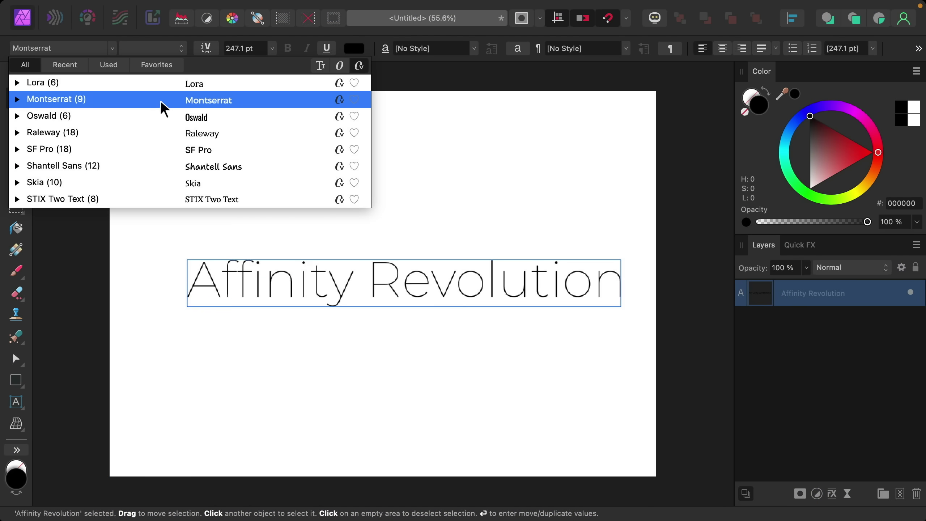
left_click(188, 100)
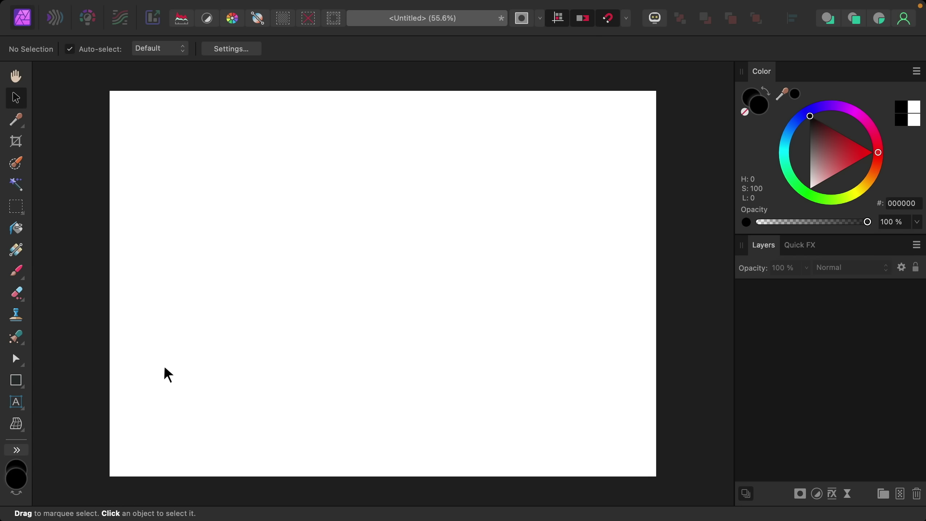
Draw a roughly 1058 px QR code near the page centre and colour it near black
left_click(21, 388)
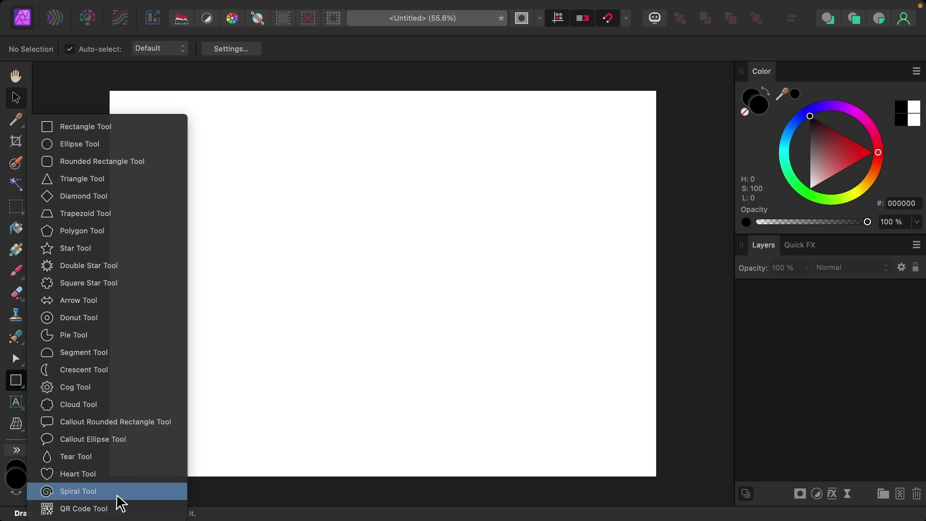
left_click(121, 508)
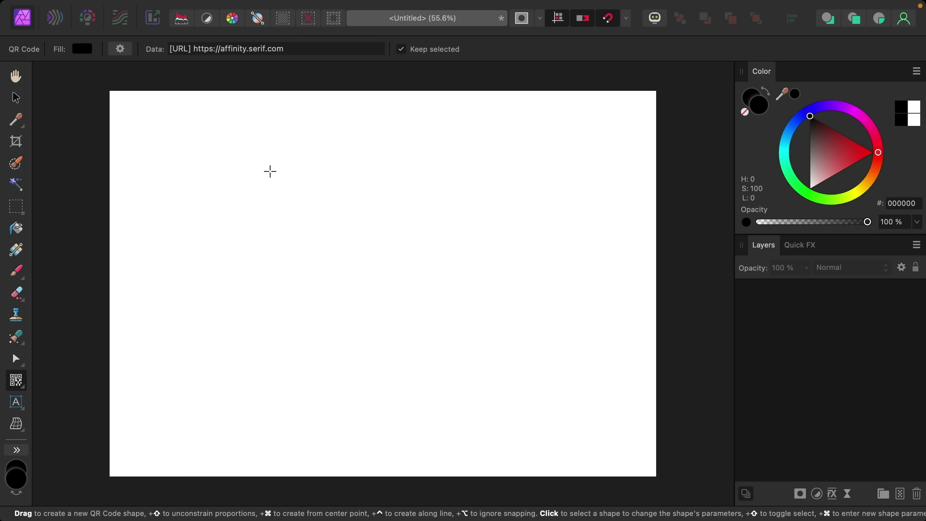
left_click_drag(269, 171, 540, 342)
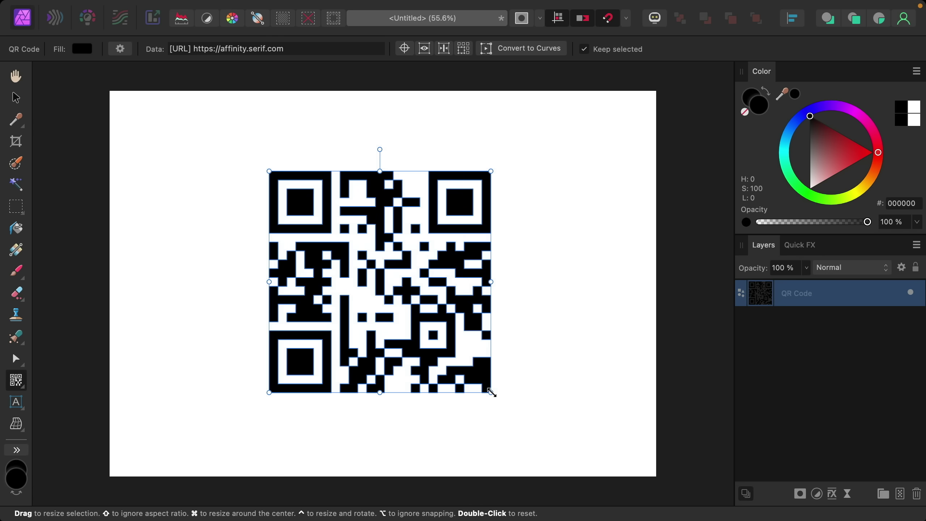
left_click_drag(493, 389, 492, 376)
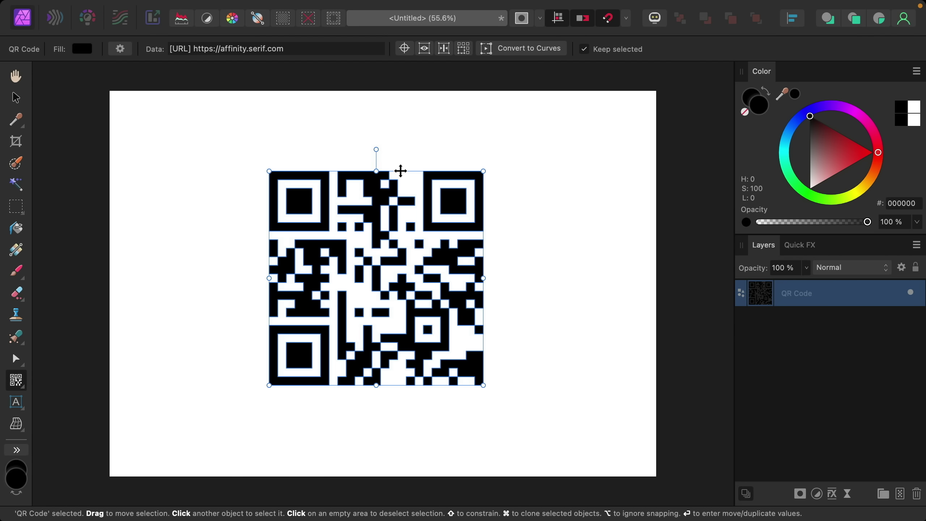
left_click_drag(399, 169, 407, 173)
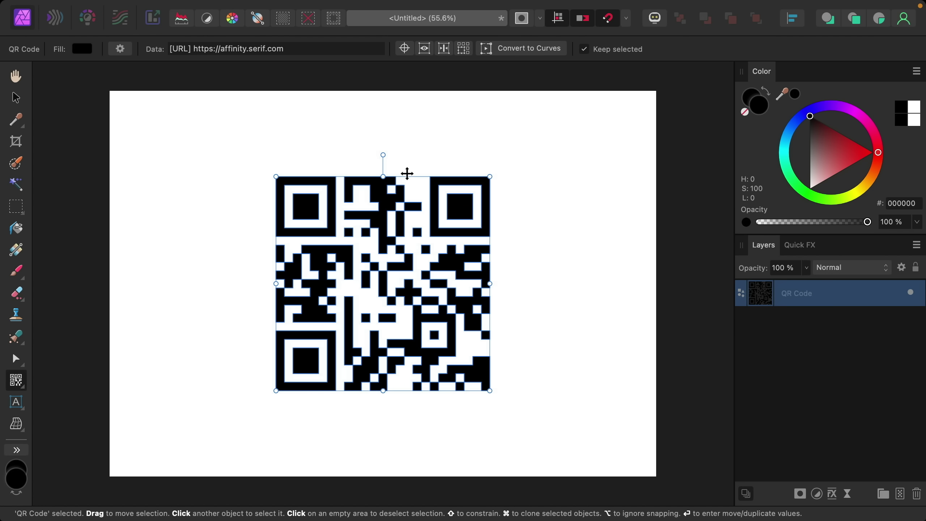
left_click_drag(832, 157, 805, 116)
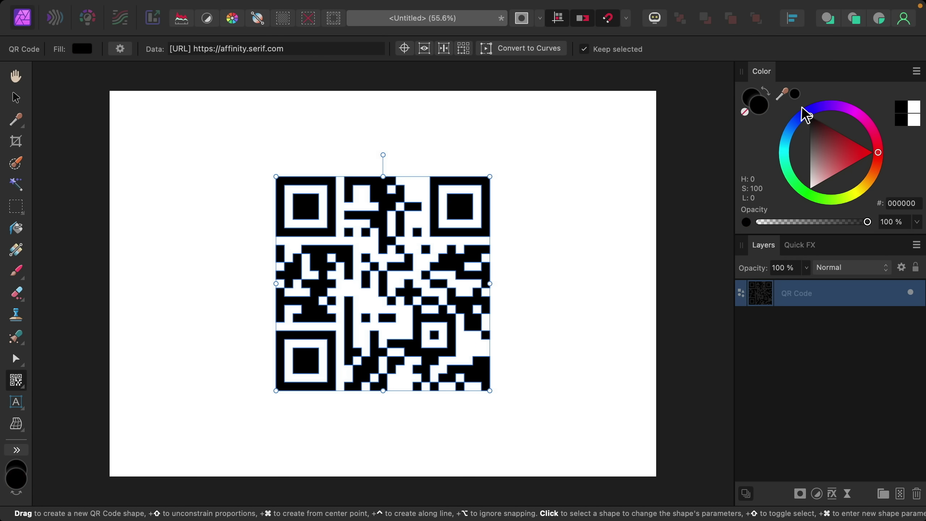
left_click(286, 52)
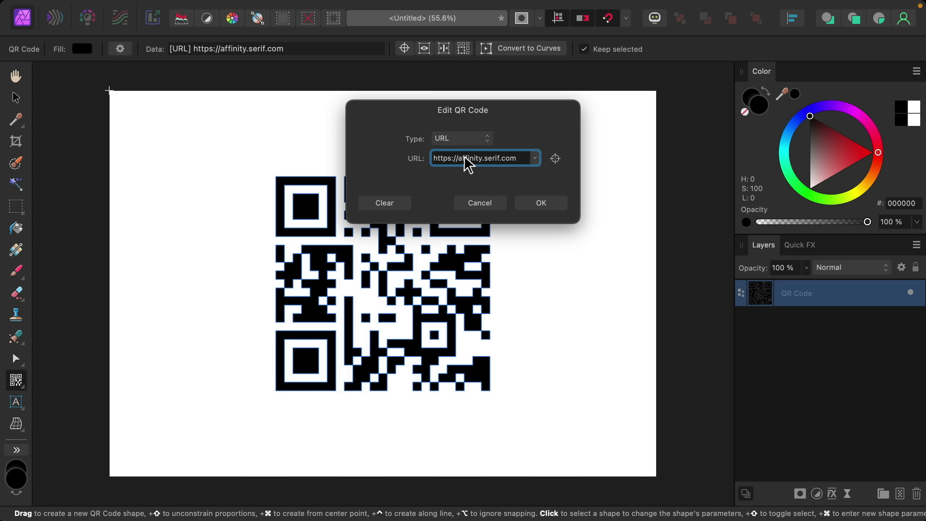
triple_click(475, 158)
type("www")
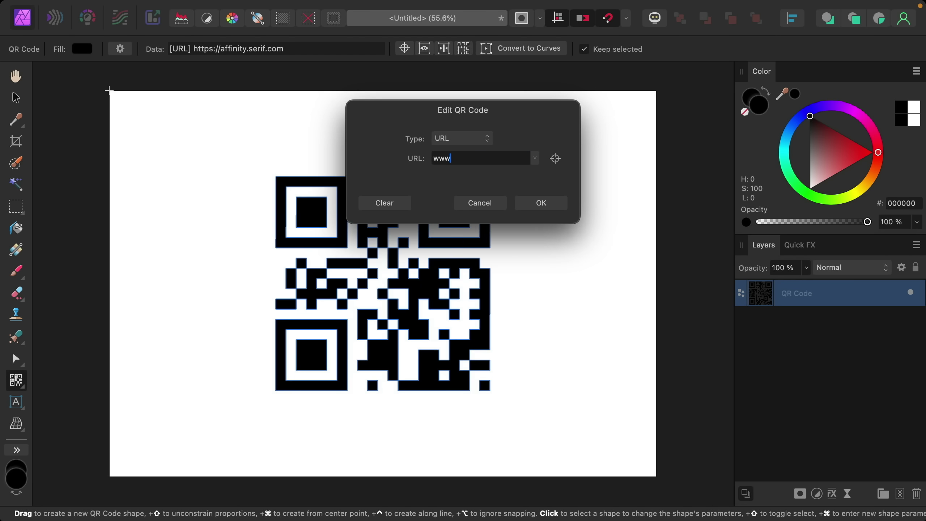
type(".google.com")
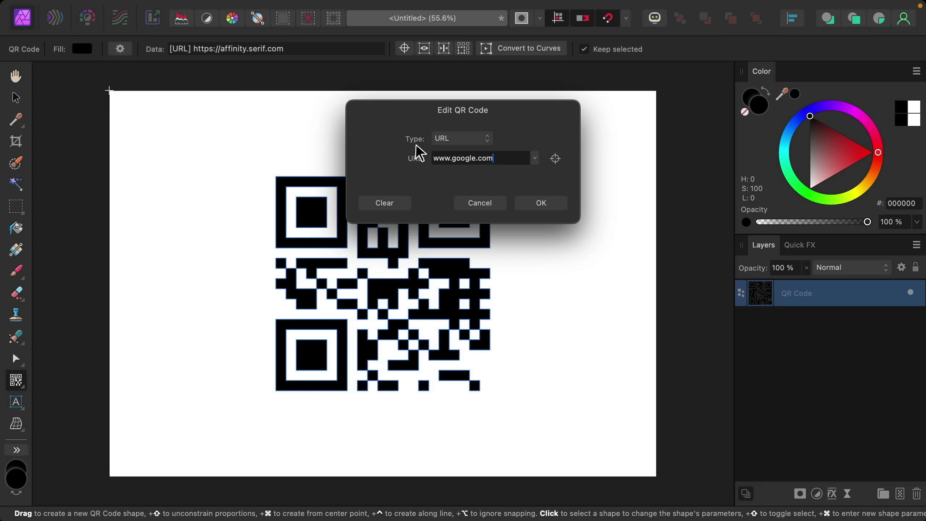
Make it an Email QR code: recipient address, subject 'Quote Request', body asking the service cost
left_click(464, 141)
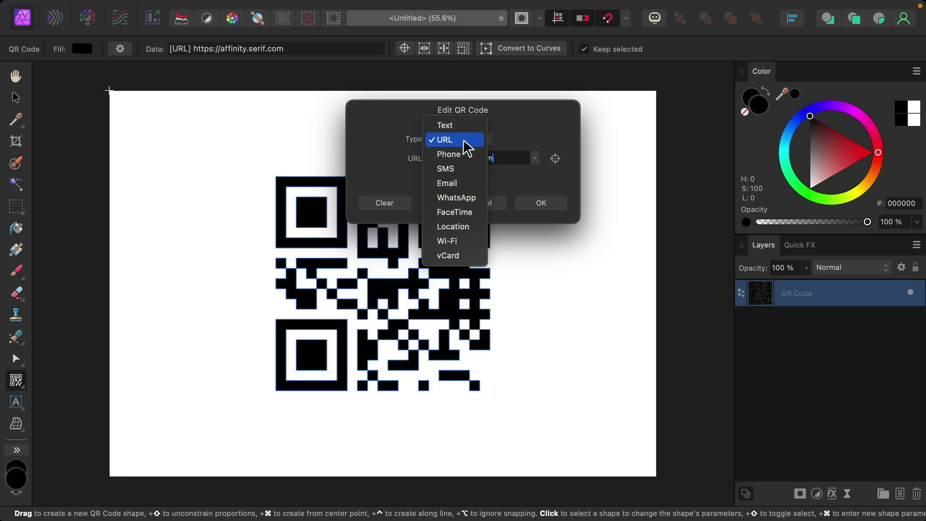
left_click(470, 187)
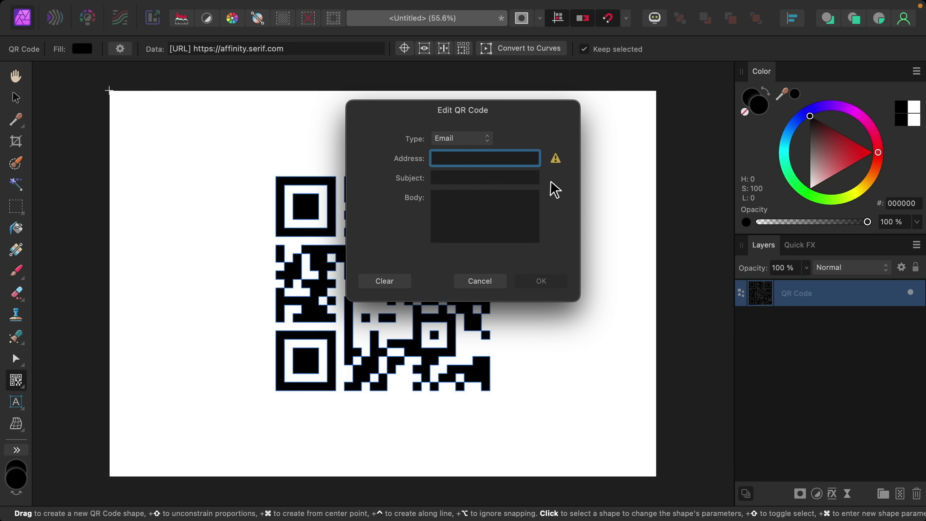
left_click(504, 176)
type("Quote Request")
key("Tab")
type("Hello,")
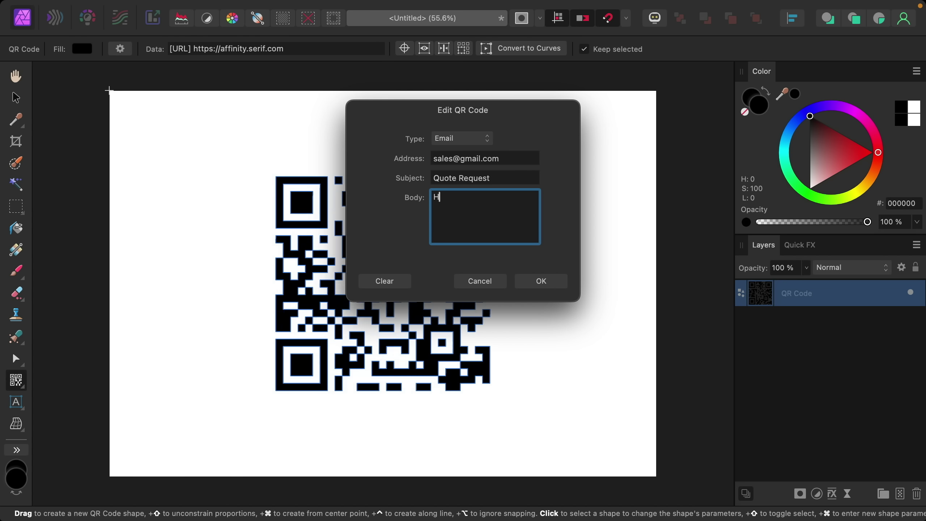
key("Return")
type("How much does your service cost? Thank you!")
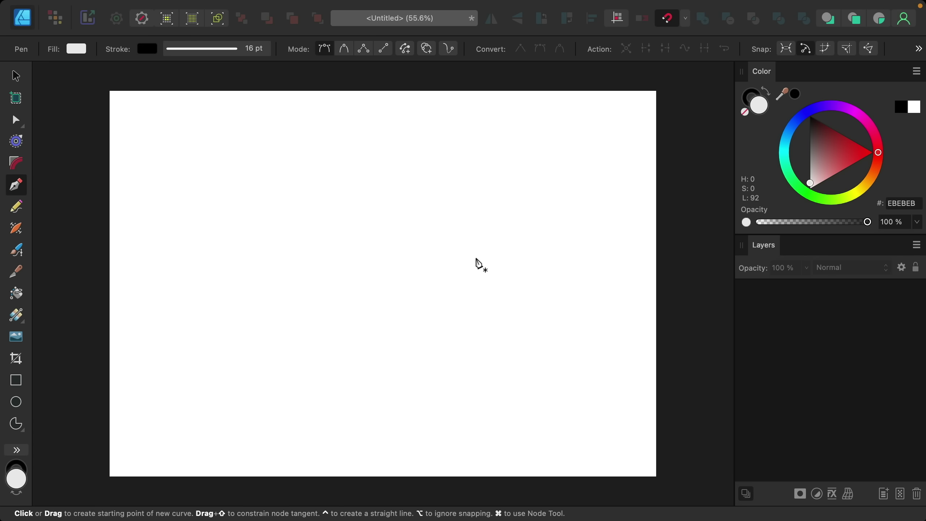
Draw a five-node wave curve with two crests and a trough across the page
left_click_drag(169, 283, 195, 277)
left_click_drag(266, 201, 320, 203)
left_click_drag(363, 283, 410, 280)
left_click_drag(453, 204, 519, 184)
left_click_drag(554, 283, 615, 271)
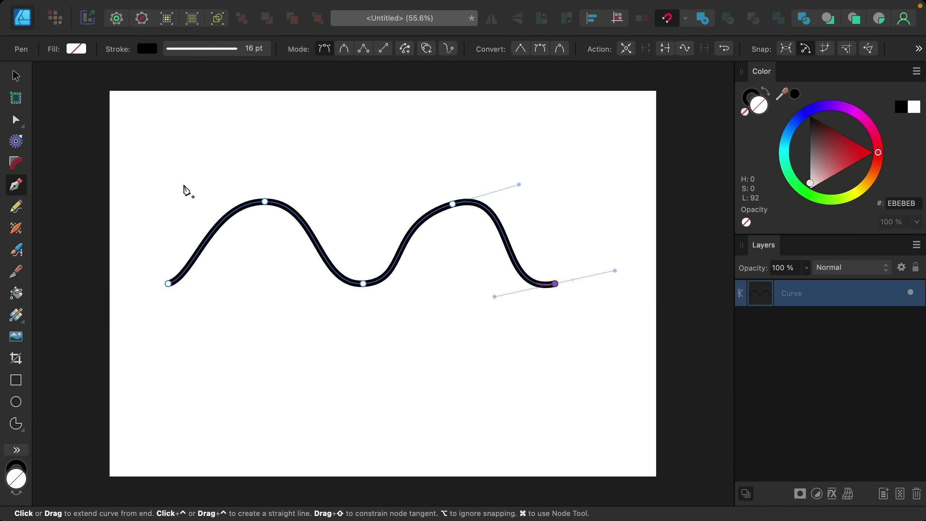
left_click(16, 228)
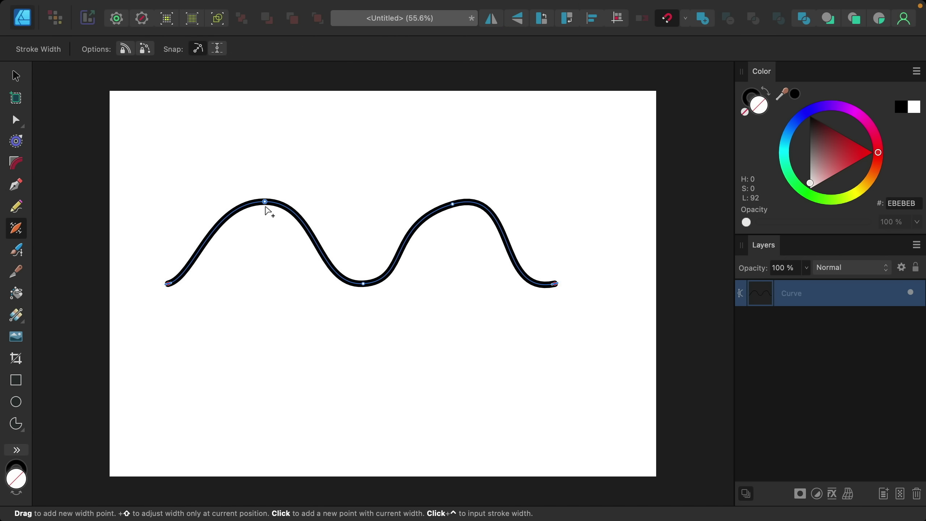
Add width points to thicken both crests, the right end and the pre-hump slope, narrowing the trough
left_click_drag(266, 207, 267, 224)
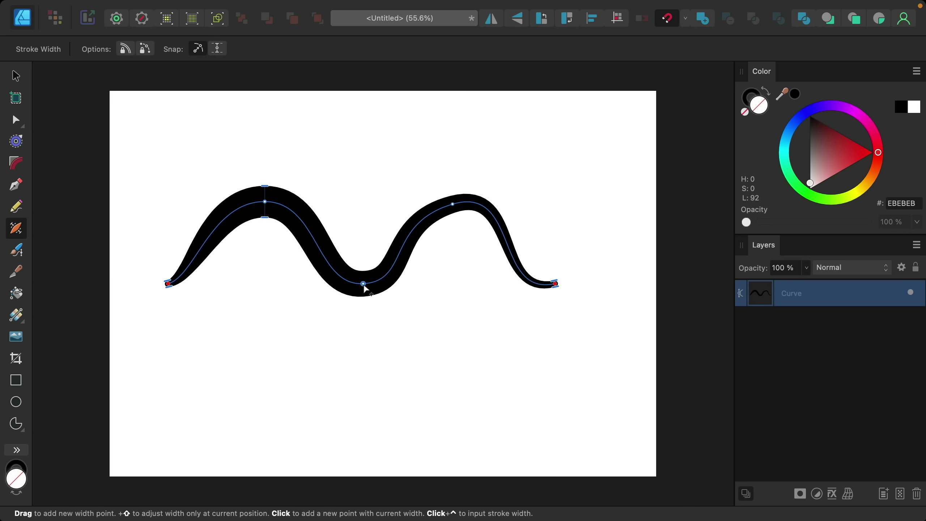
left_click_drag(363, 287, 364, 284)
left_click_drag(452, 205, 457, 211)
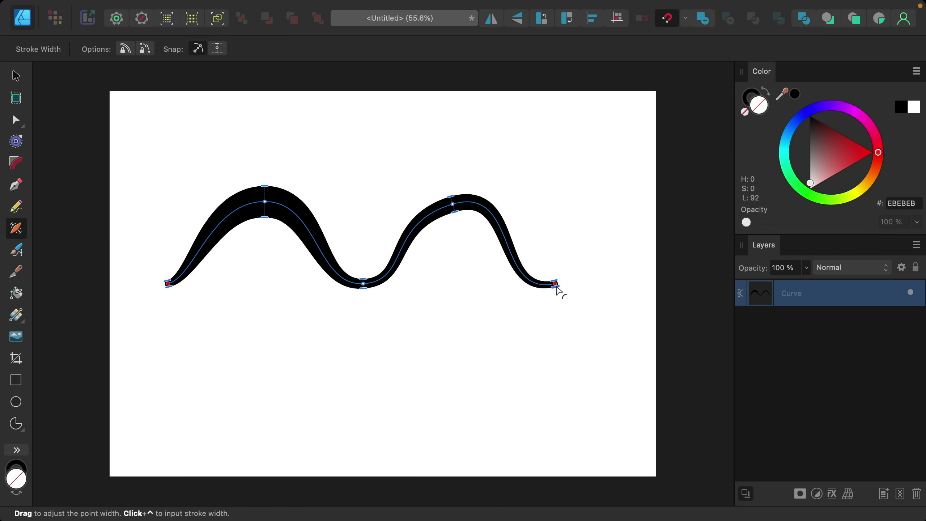
left_click_drag(556, 290, 560, 299)
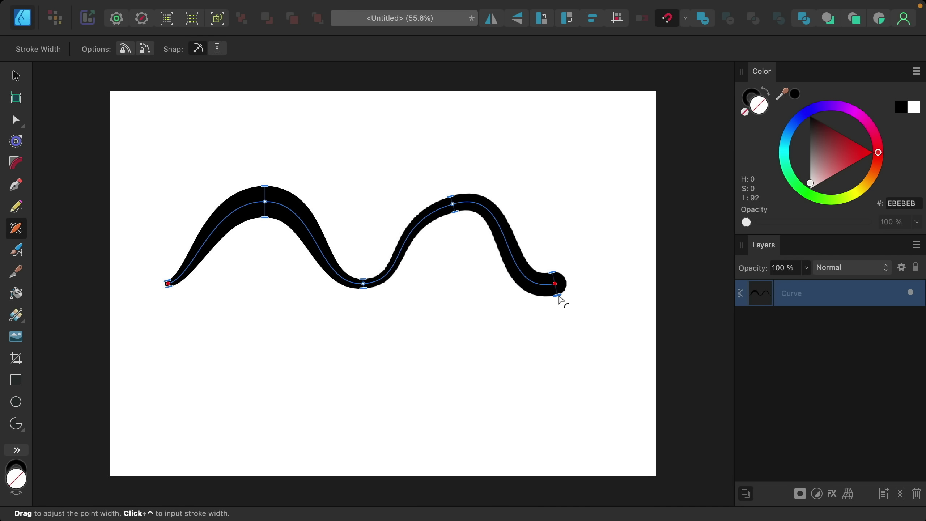
left_click(401, 252)
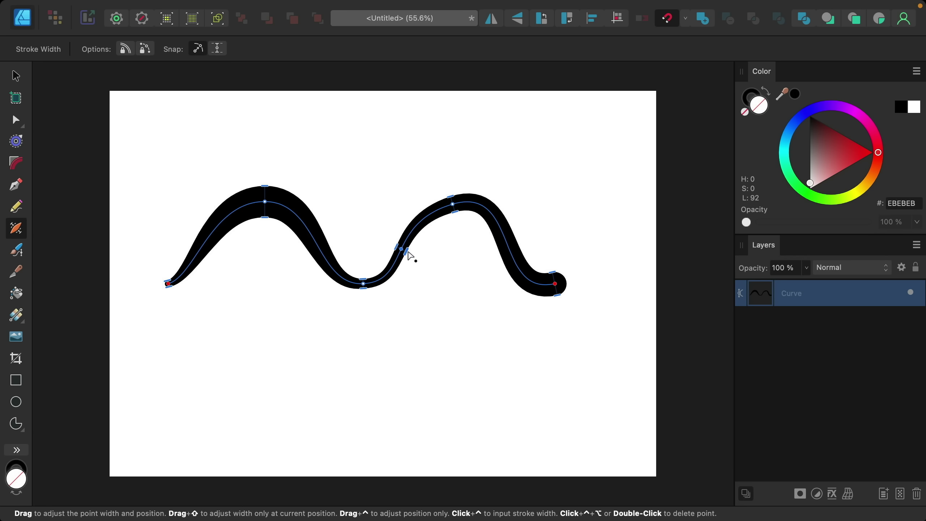
mouse_move(407, 253)
left_mouse_down()
mouse_move(420, 256)
mouse_move(406, 252)
left_mouse_up()
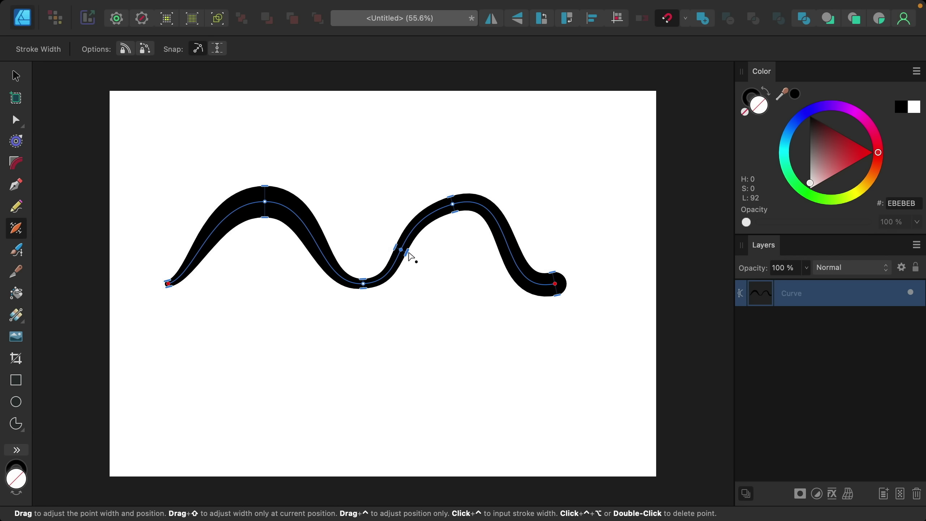